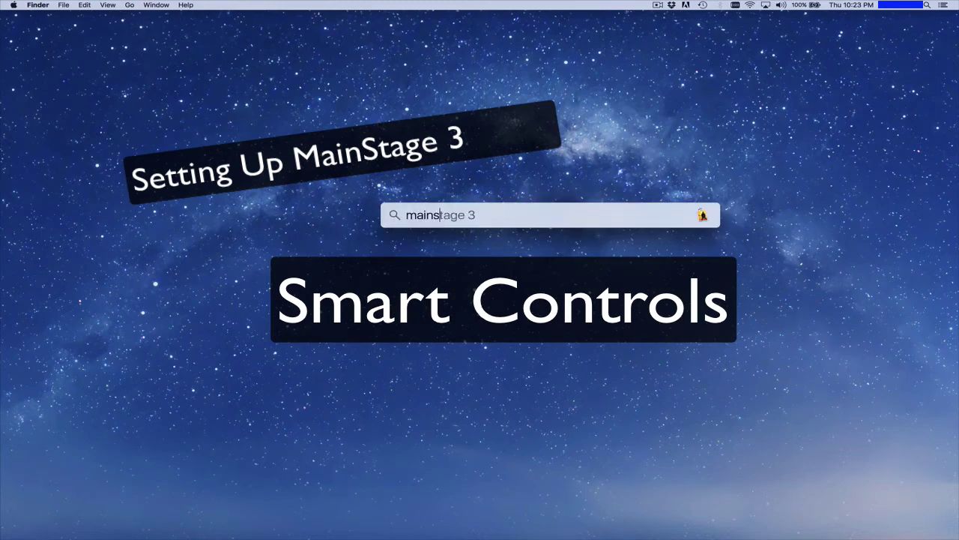
Step: Launch MainStage 3 from a Spotlight search for 'mainstage 3'
key("Return")
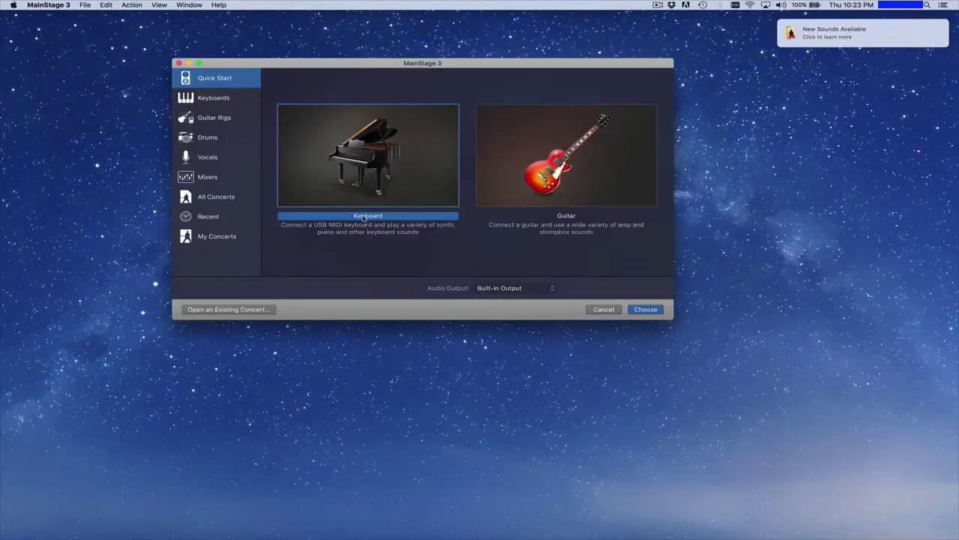
Step: Create a new concert from the Keyboard template in Quick Start
left_click(217, 99)
left_click(216, 78)
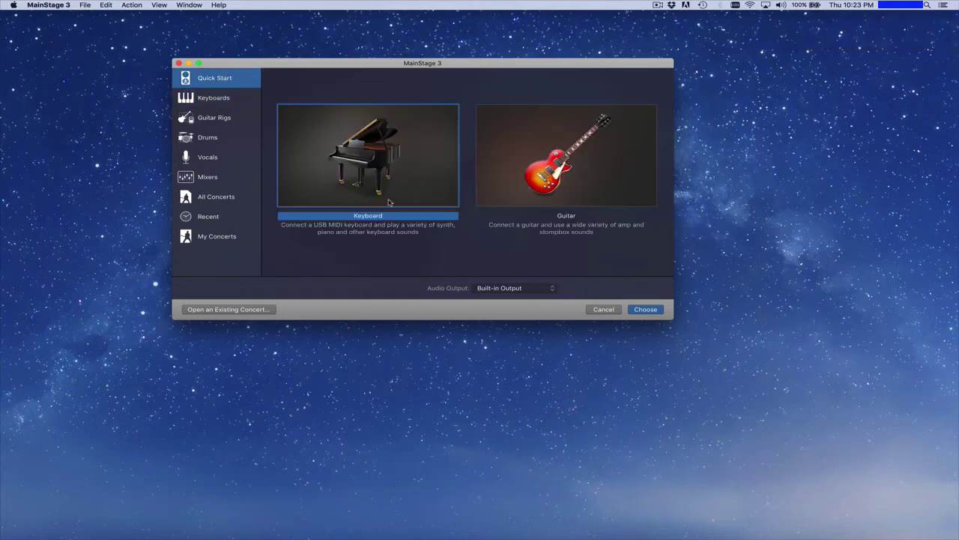
left_click(646, 310)
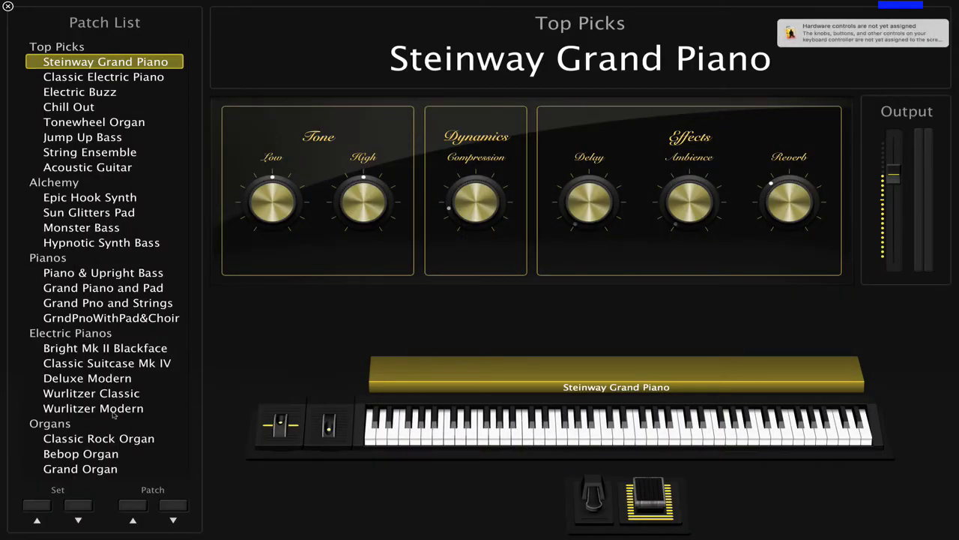
Step: Scroll through the patch list, then leave full-screen Perform mode for Edit mode
scroll(97, 298, "down", 10)
scroll(97, 298, "up", 10)
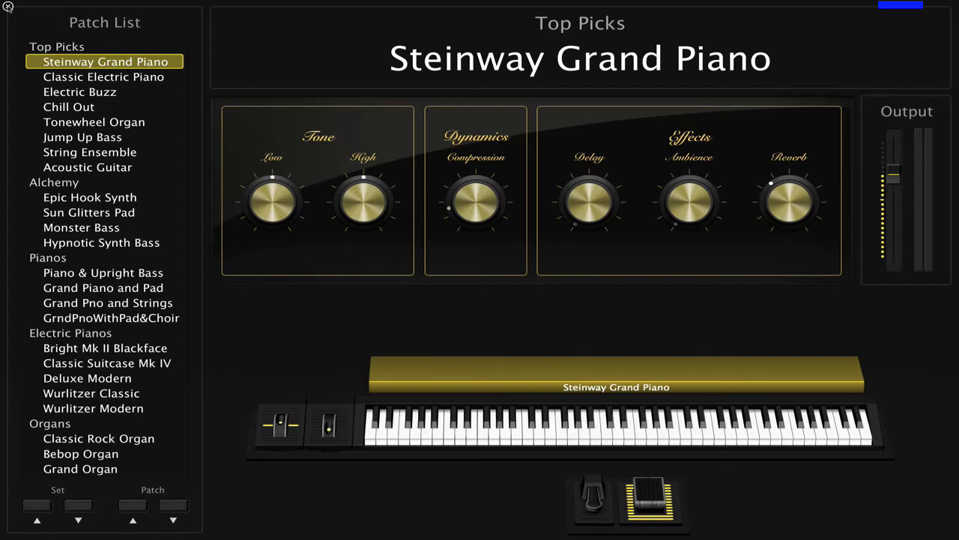
key("Escape")
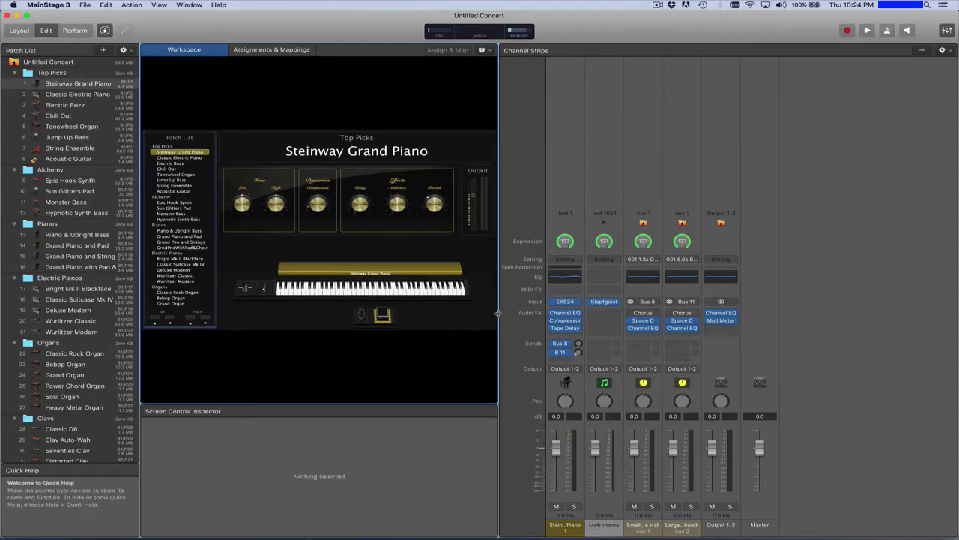
Step: Widen the workspace, inspect the Low and High knobs, and select the Steinway Grand Piano patch
left_click_drag(499, 313, 693, 337)
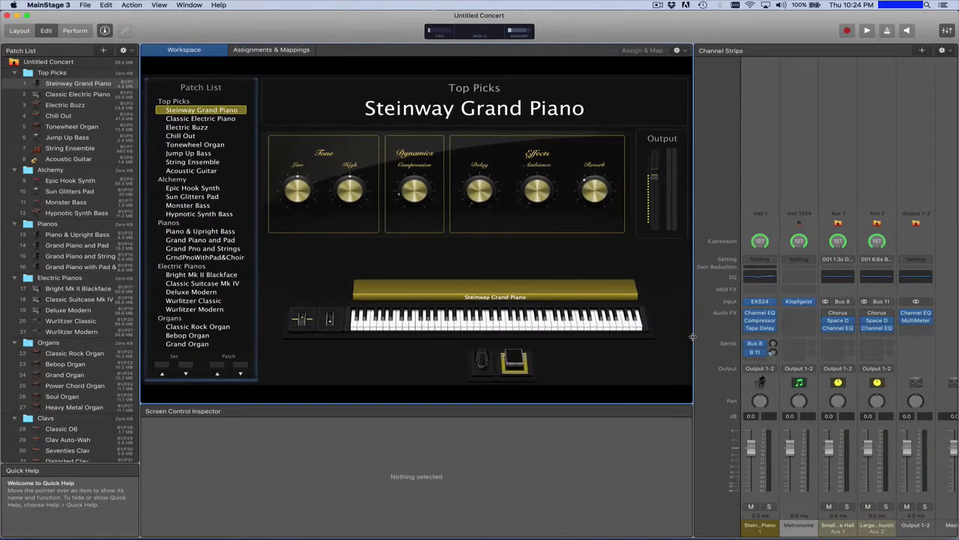
left_click(300, 192)
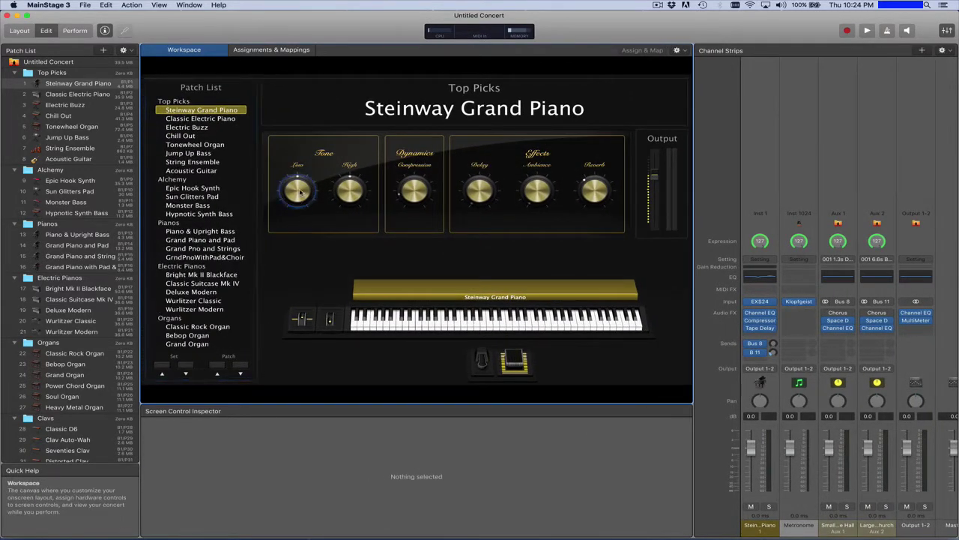
left_click(345, 192)
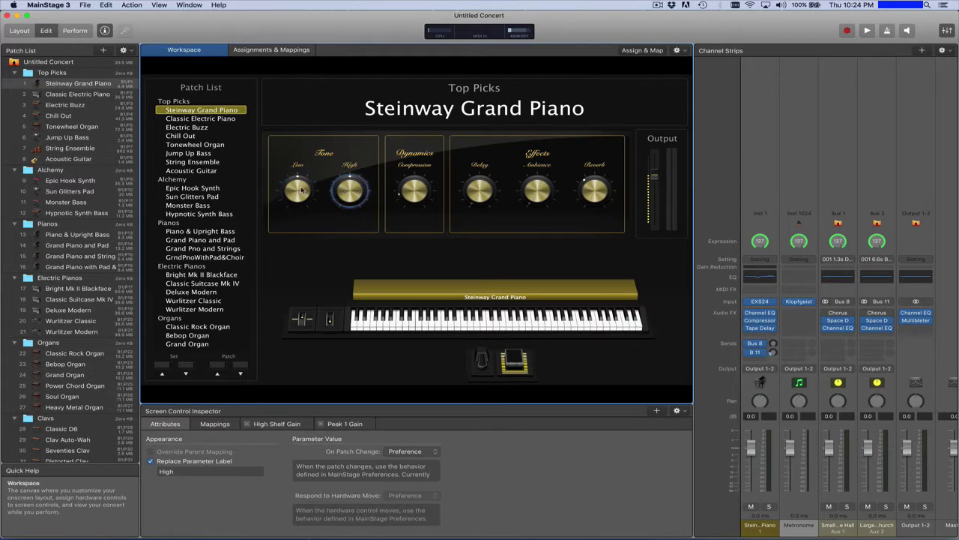
left_click(300, 191)
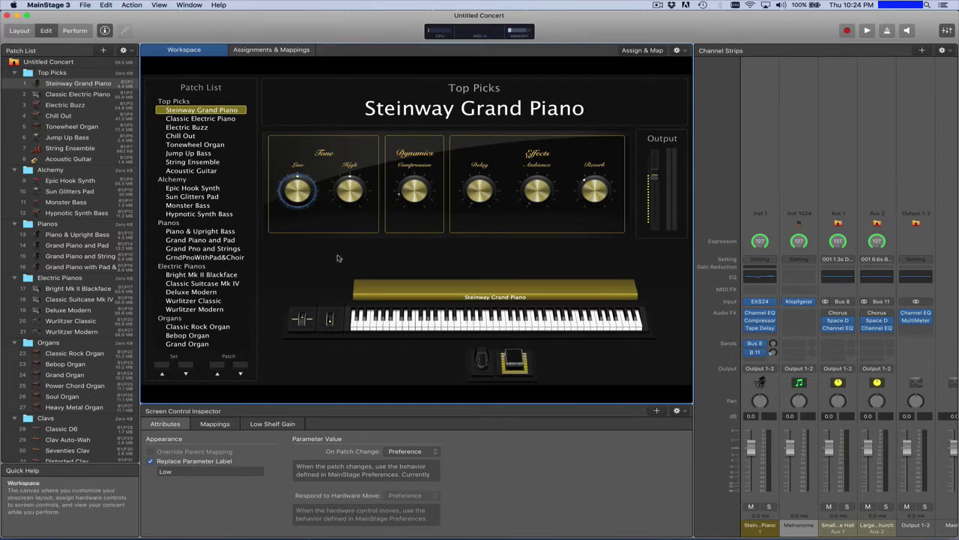
left_click(358, 195)
left_click(298, 196)
left_click(64, 85)
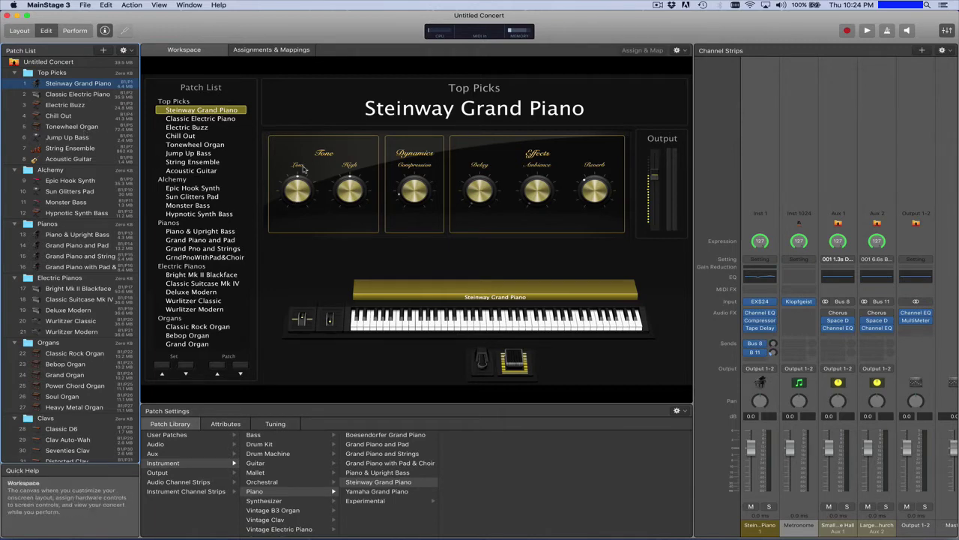
Step: Map the Low, High, Compression, Delay, Ambience and Reverb knobs to hardware controller knobs
left_click(299, 189)
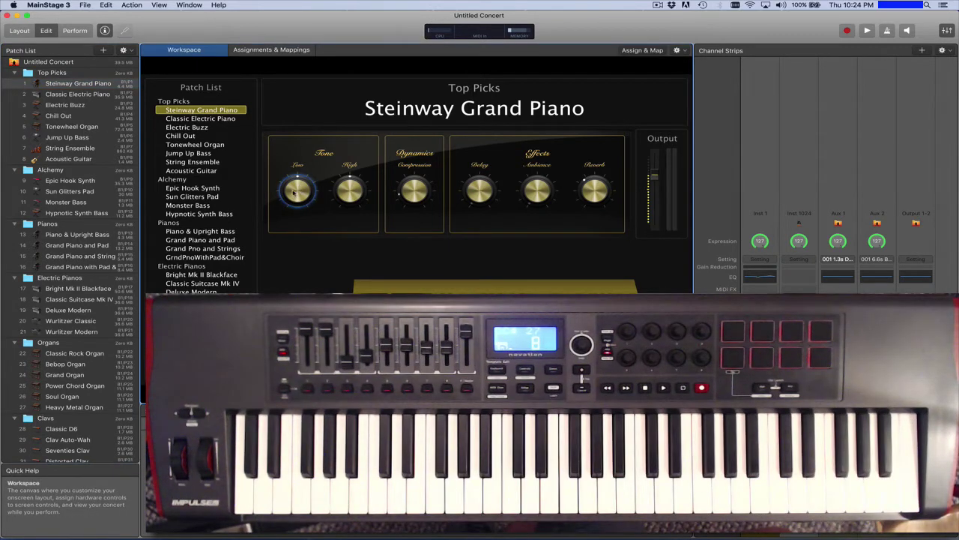
left_click(633, 50)
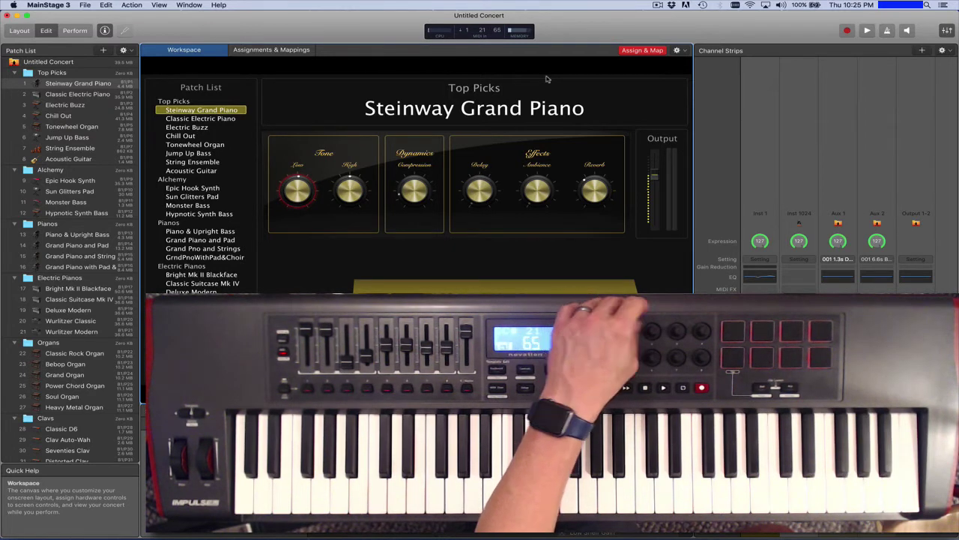
left_click(340, 201)
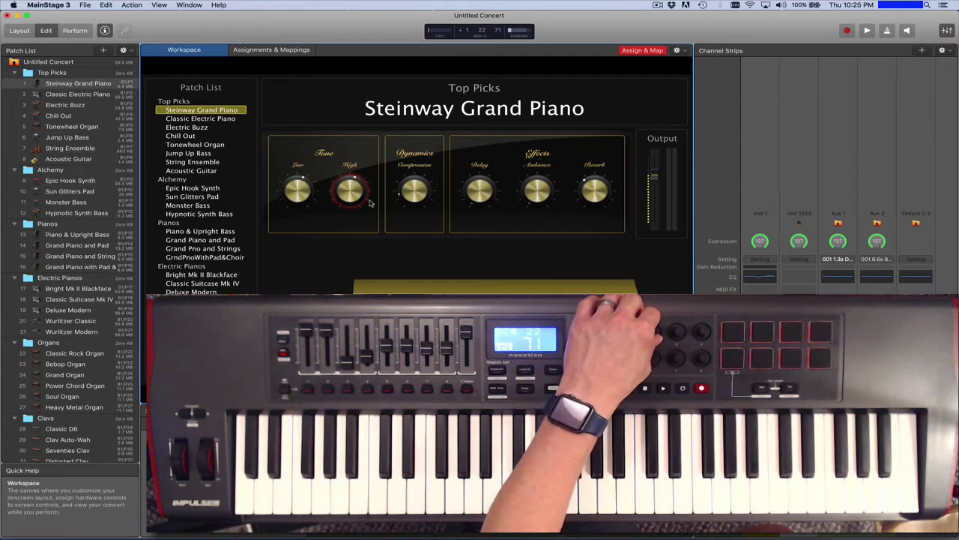
left_click(422, 189)
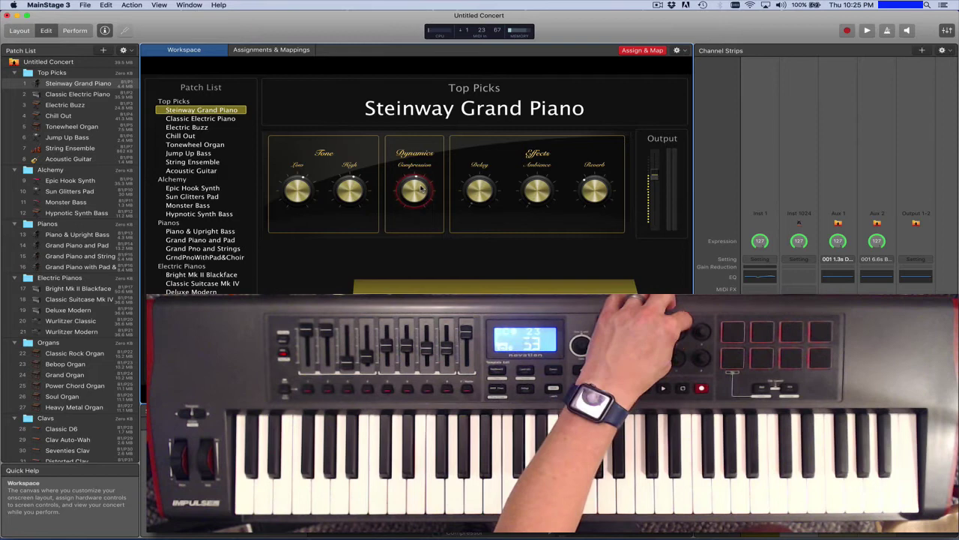
left_click(483, 189)
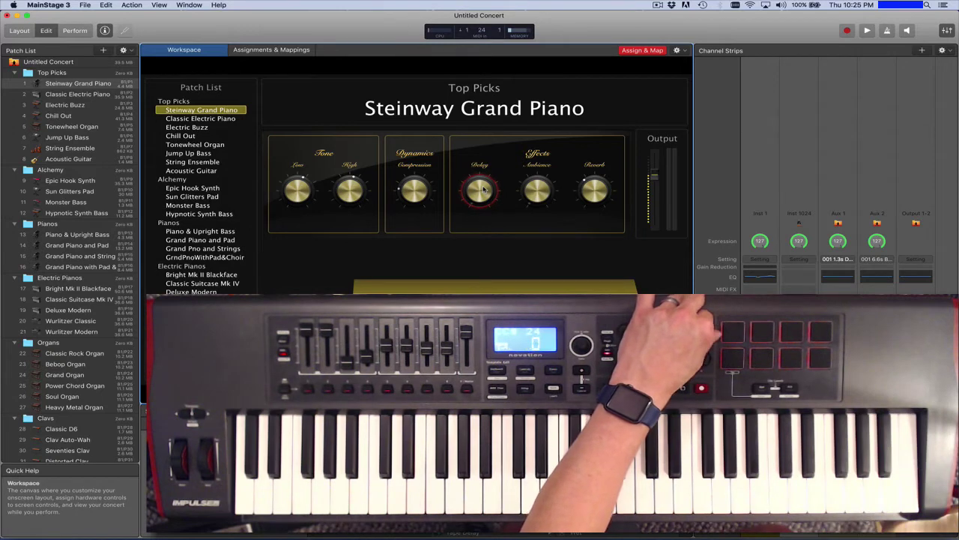
left_click(537, 188)
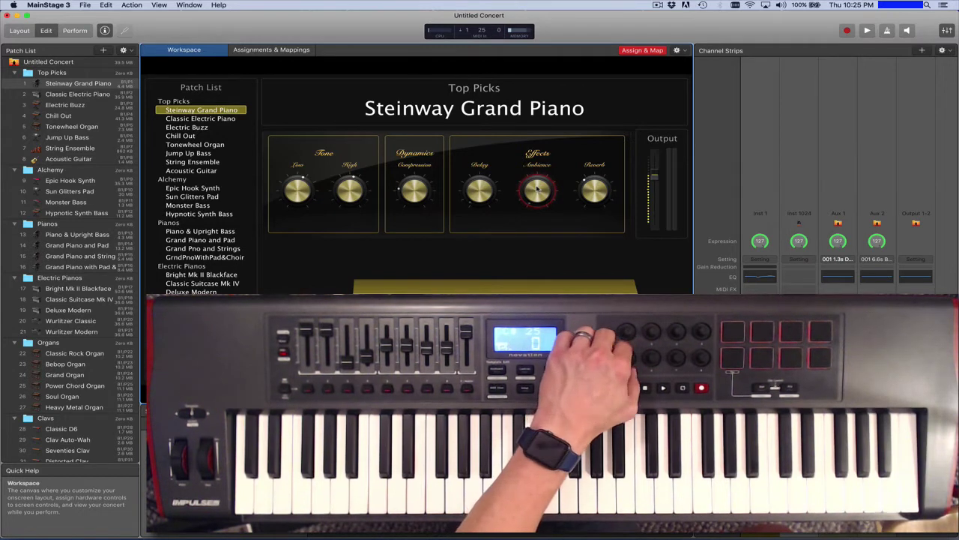
left_click(593, 190)
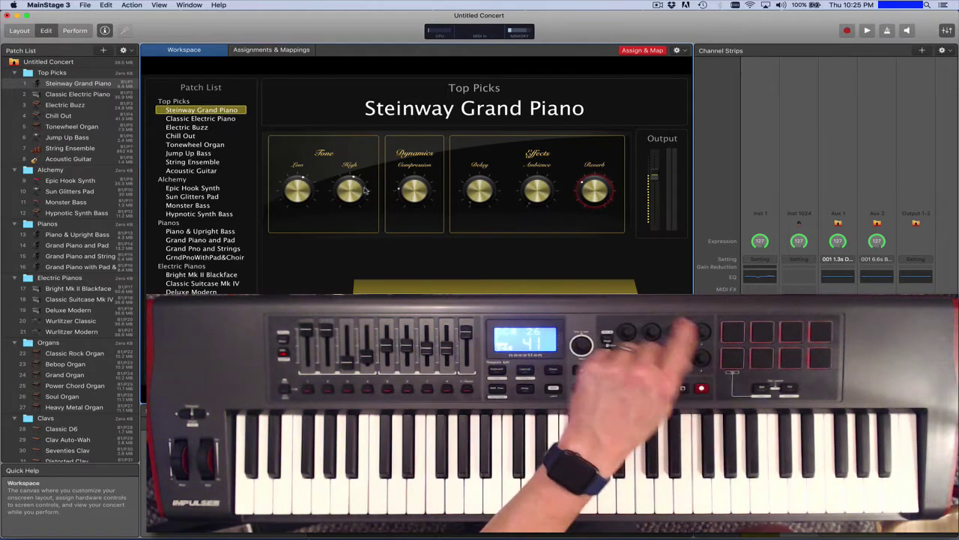
Step: Turn off Assign & Map learning, keeping the six knob mappings
left_click(637, 52)
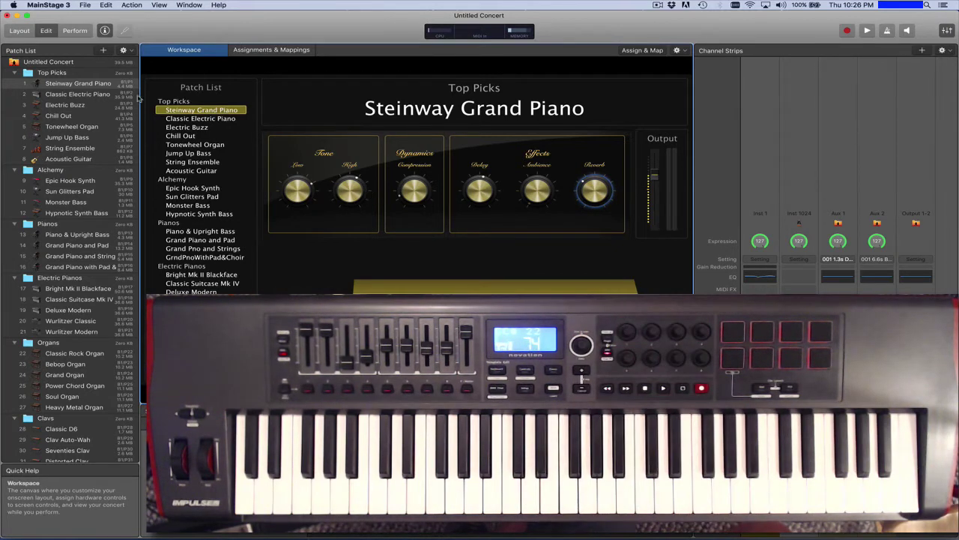
Step: Switch to the Classic Electric Piano patch and test its eight knobs from the controller
left_click(76, 94)
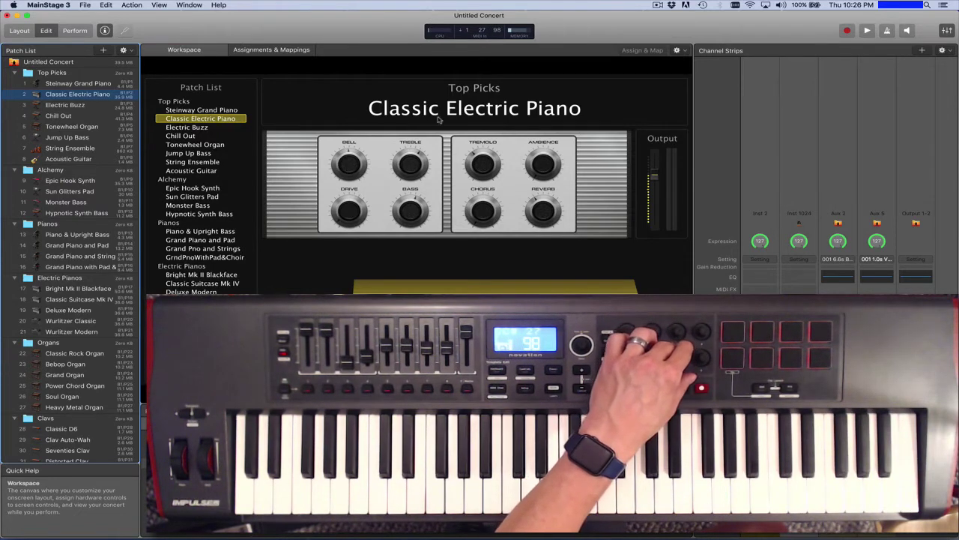
Step: Map the Chorus and Reverb knobs to hardware knobs, then turn Assign & Map off
left_click(488, 208)
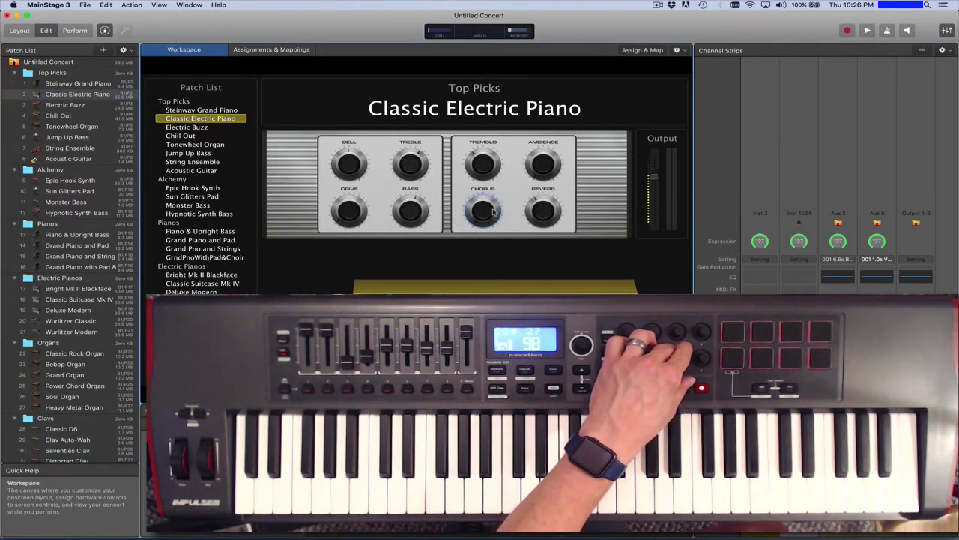
left_click(652, 51)
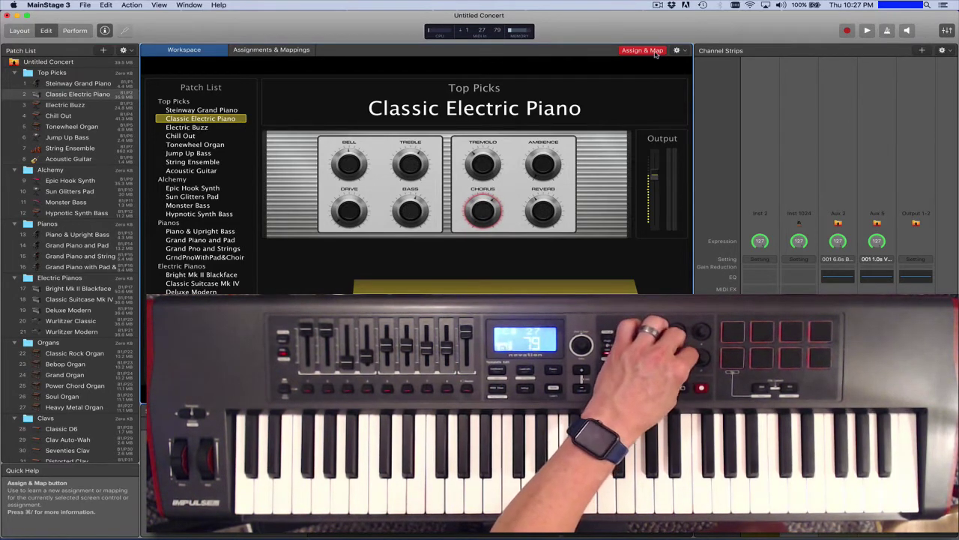
left_click(544, 213)
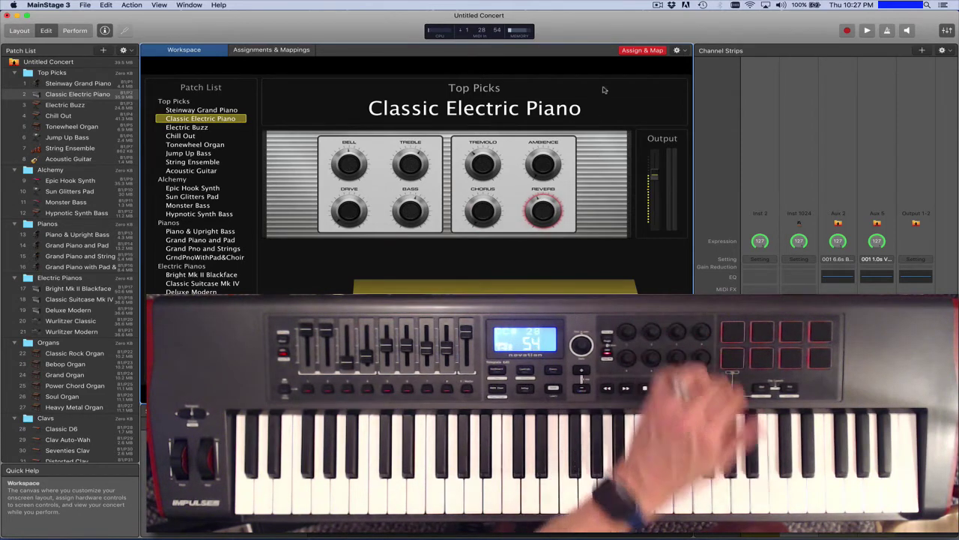
left_click(633, 51)
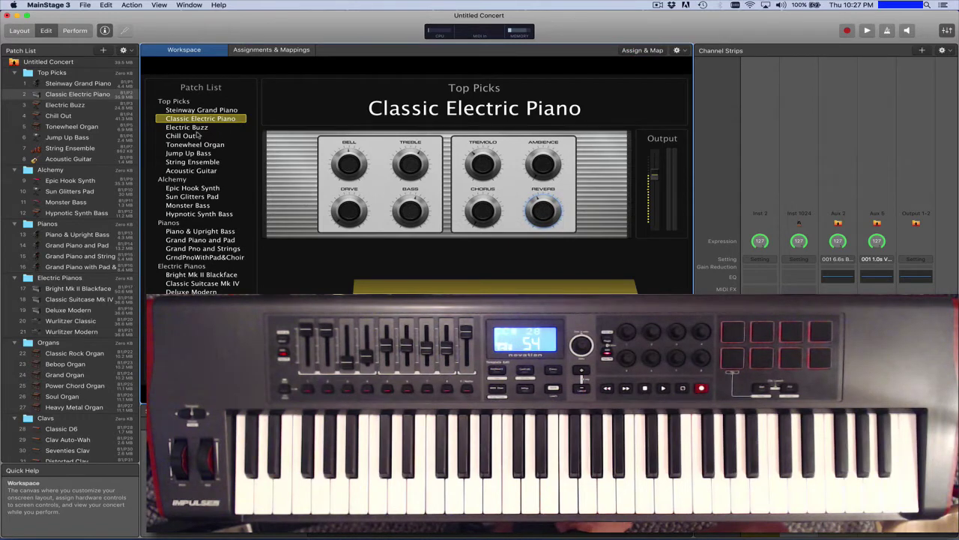
Step: Select Electric Buzz, then step down to the Classic Rock Organ patch
left_click(88, 109)
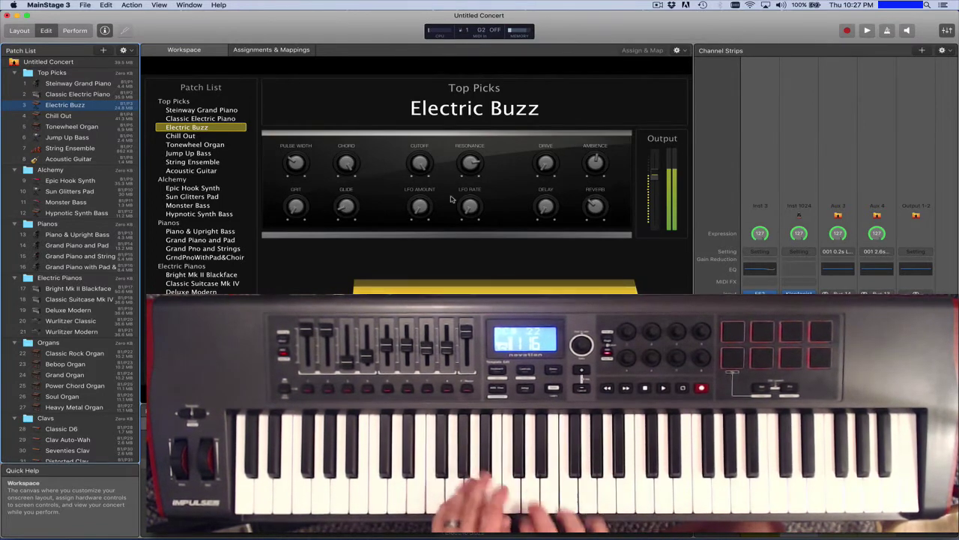
key("2")
key("2")
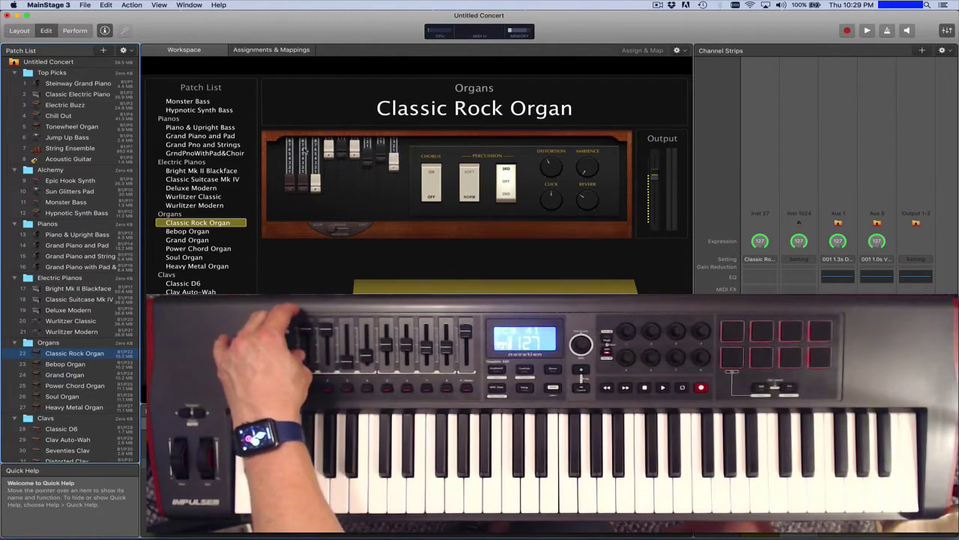
Step: Map the organ drawbars to the hardware faders, then turn Assign & Map off
left_click(290, 177)
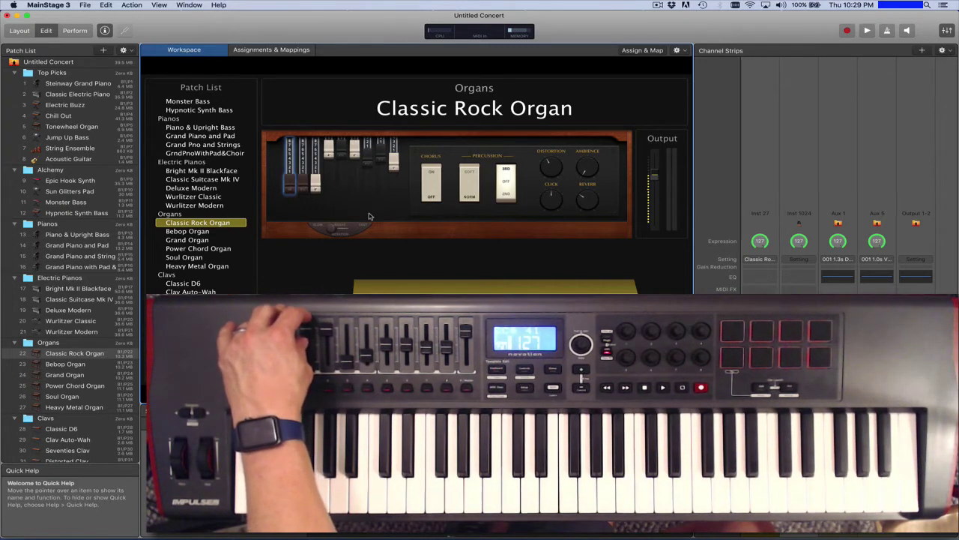
left_click(641, 51)
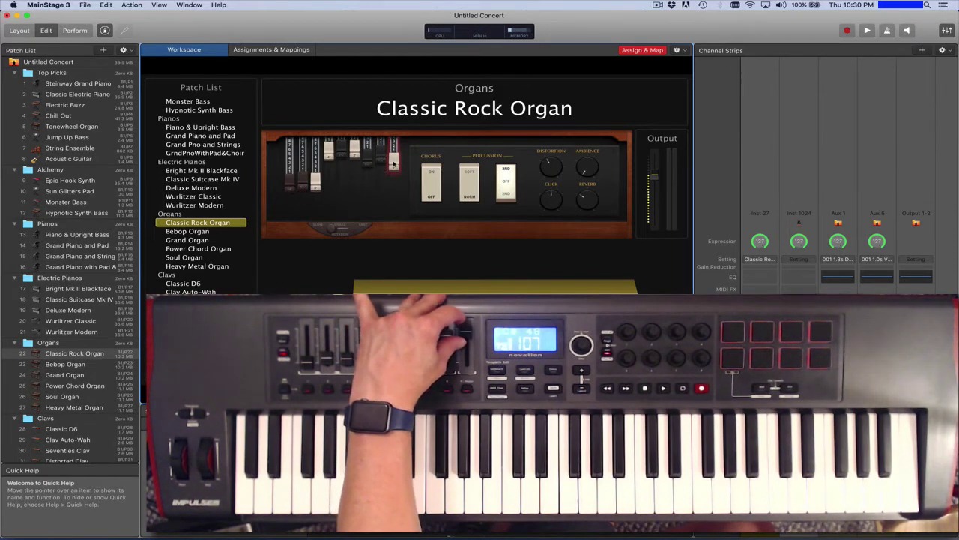
left_click(648, 50)
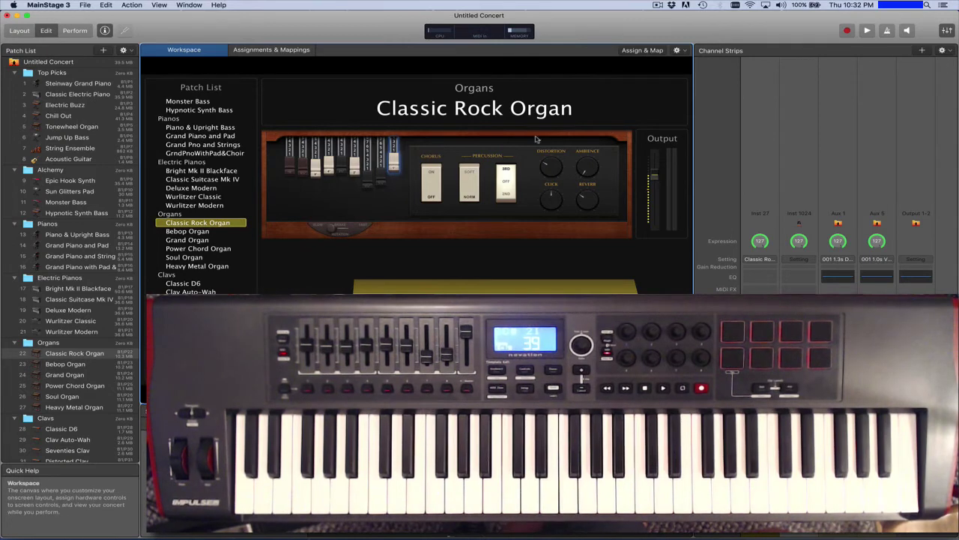
Step: Learn a hardware controller button for the organ's Chorus switch with Assign & Map, then stop learning
left_click(435, 184)
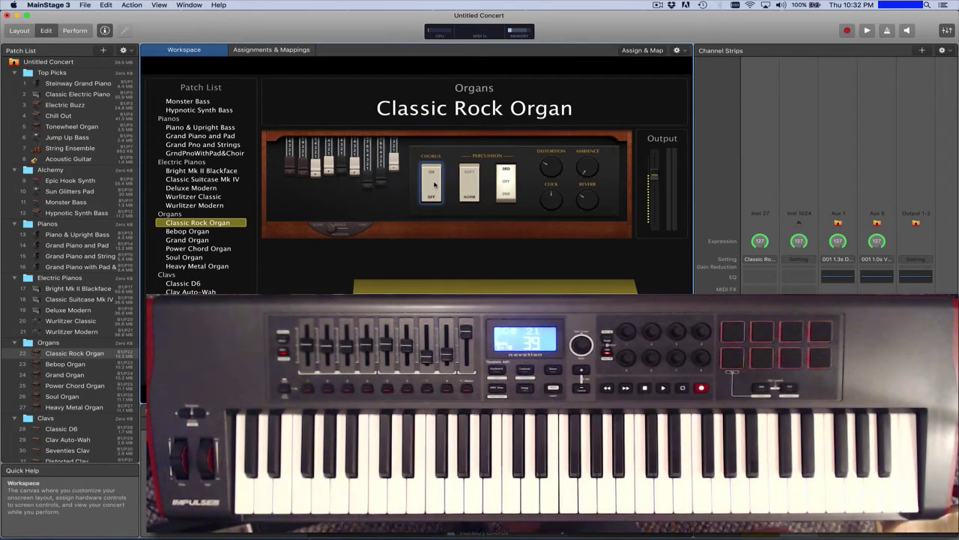
left_click(642, 50)
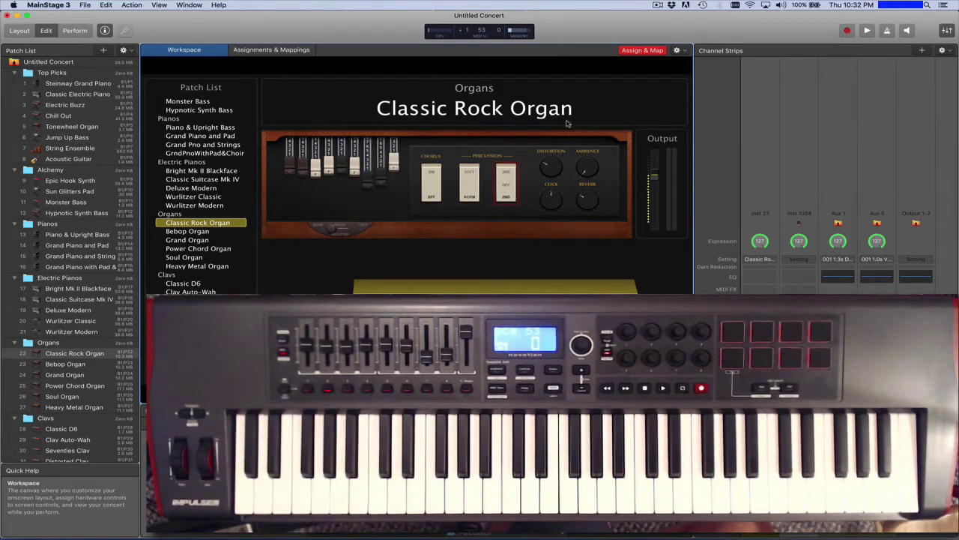
left_click(628, 53)
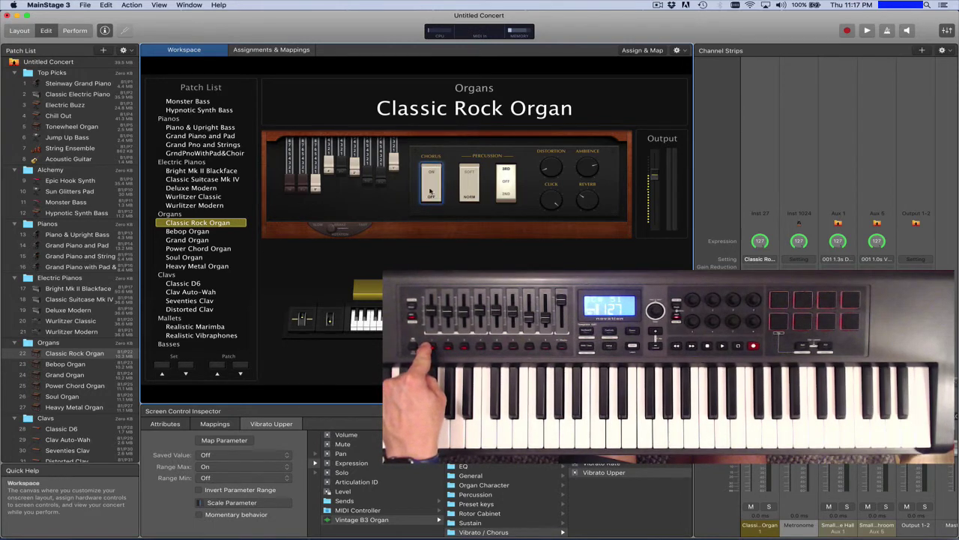
Step: Turn on Momentary behavior for the organ's Chorus switch
left_click(166, 423)
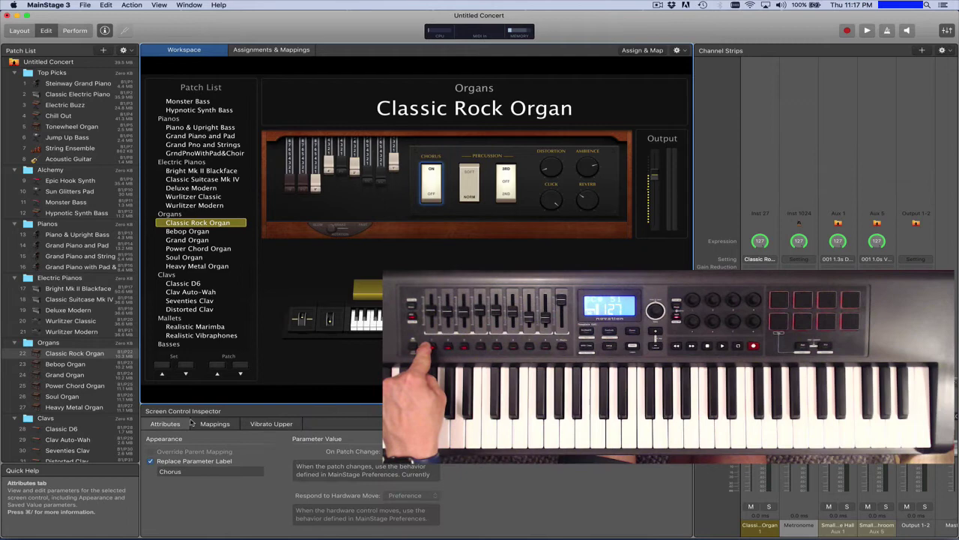
left_click(215, 423)
left_click(258, 424)
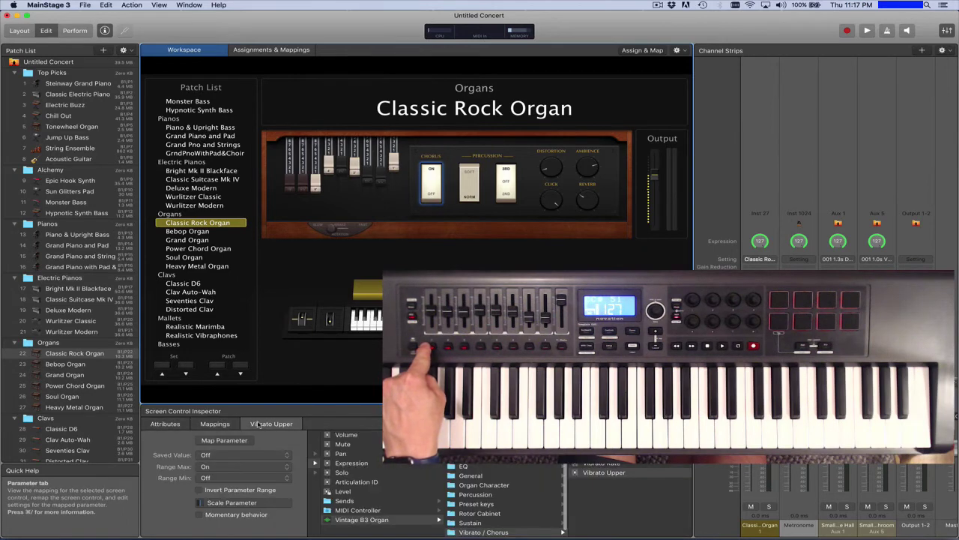
left_click(199, 515)
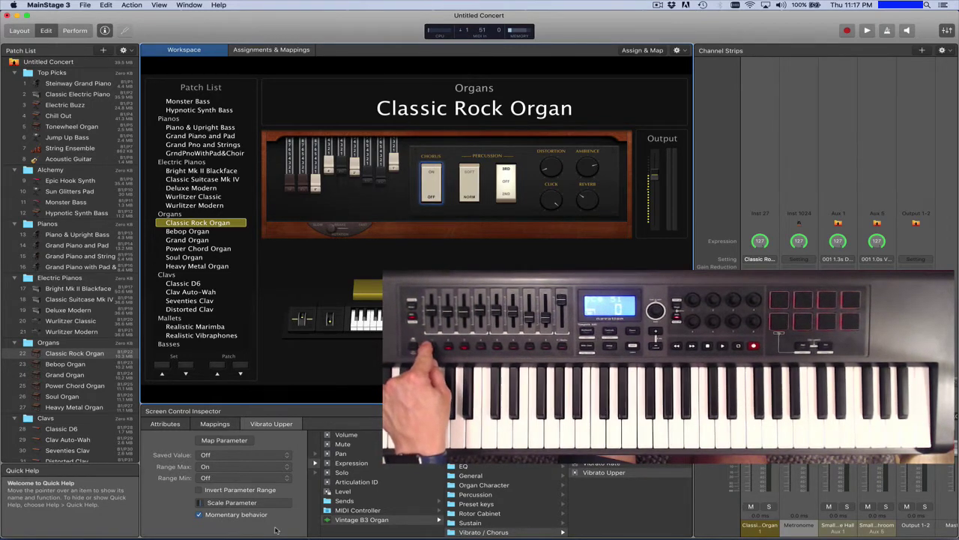
Step: Turn on Momentary behavior for the 3RD/2ND percussion harmonic switch
left_click(462, 185)
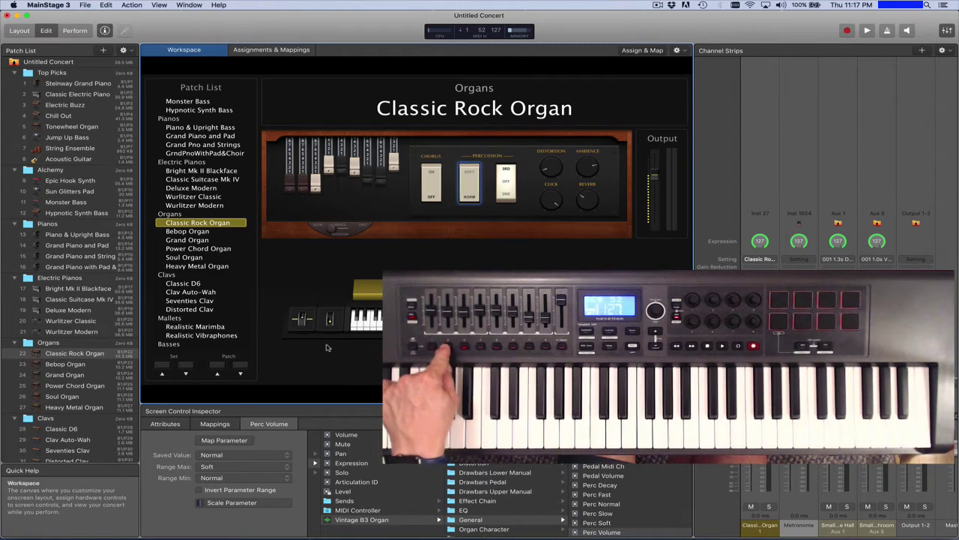
left_click(506, 186)
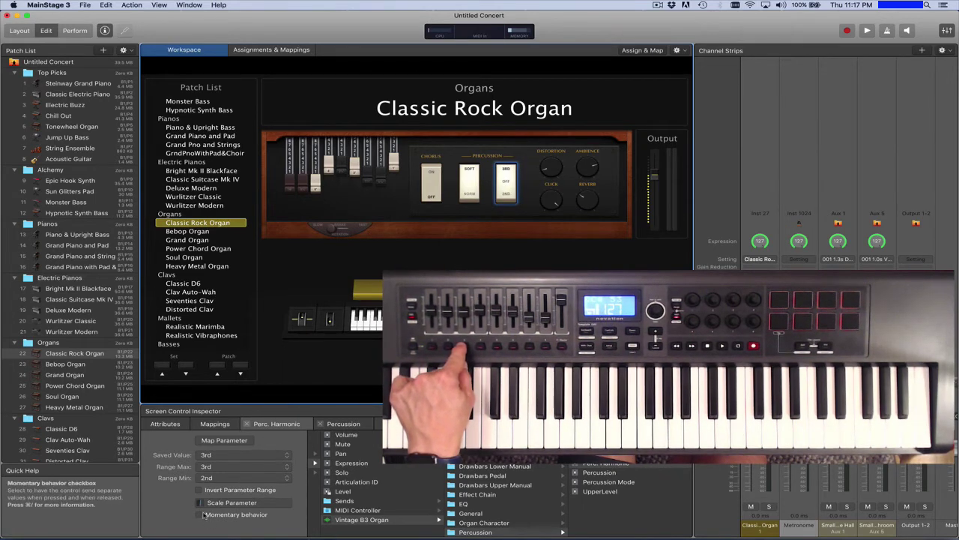
left_click(238, 515)
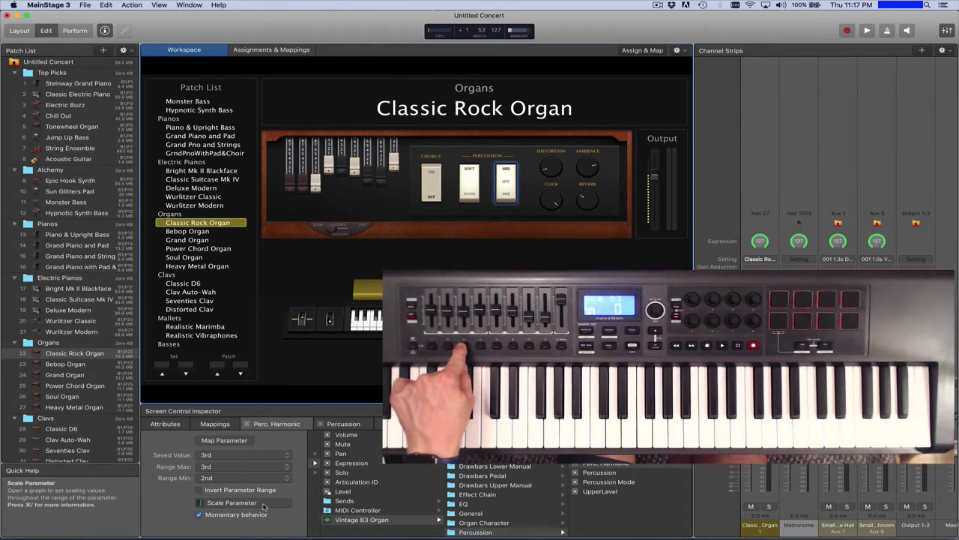